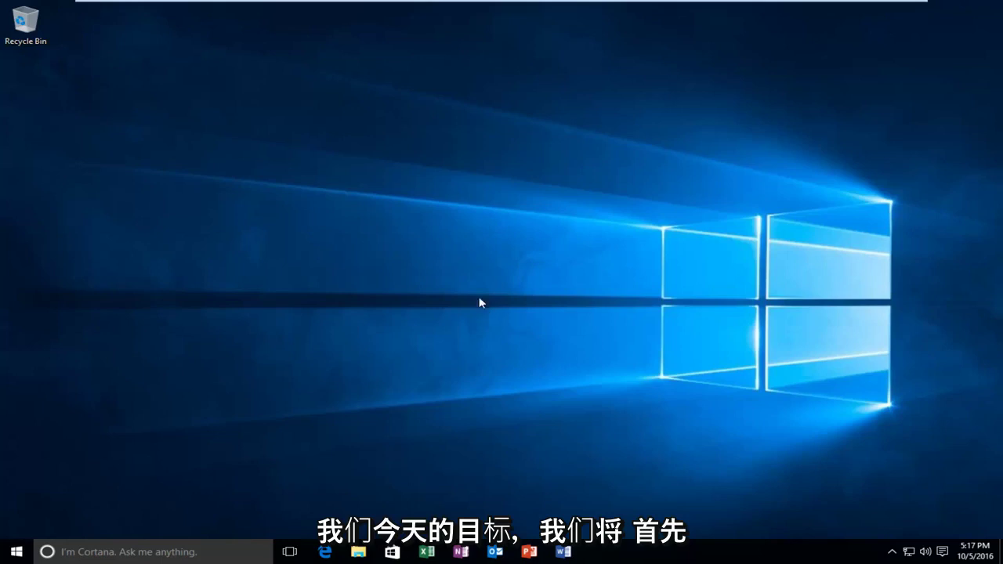
Step: Search the Start menu for 'control panel' and open the Control Panel best match
key(super)
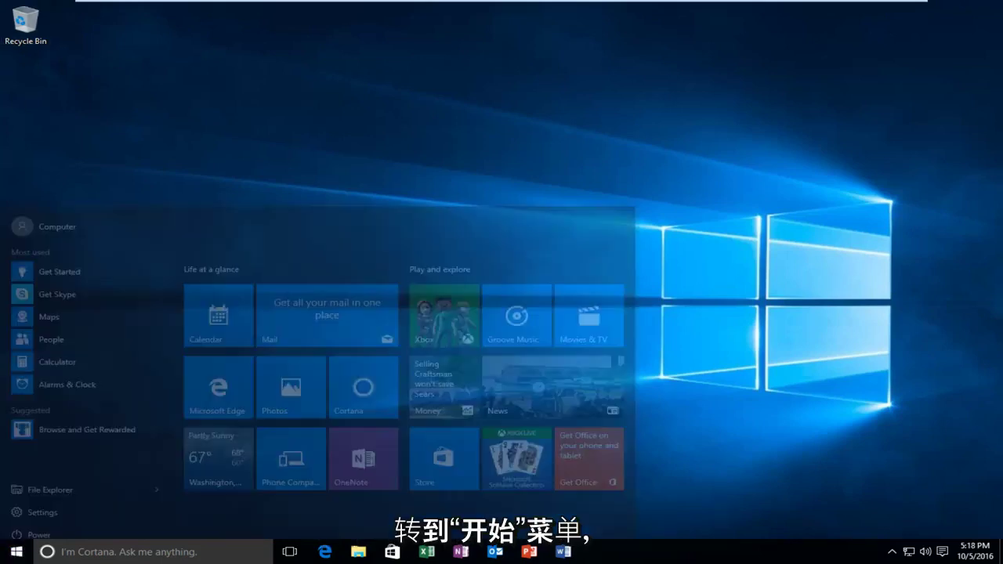
text(c)
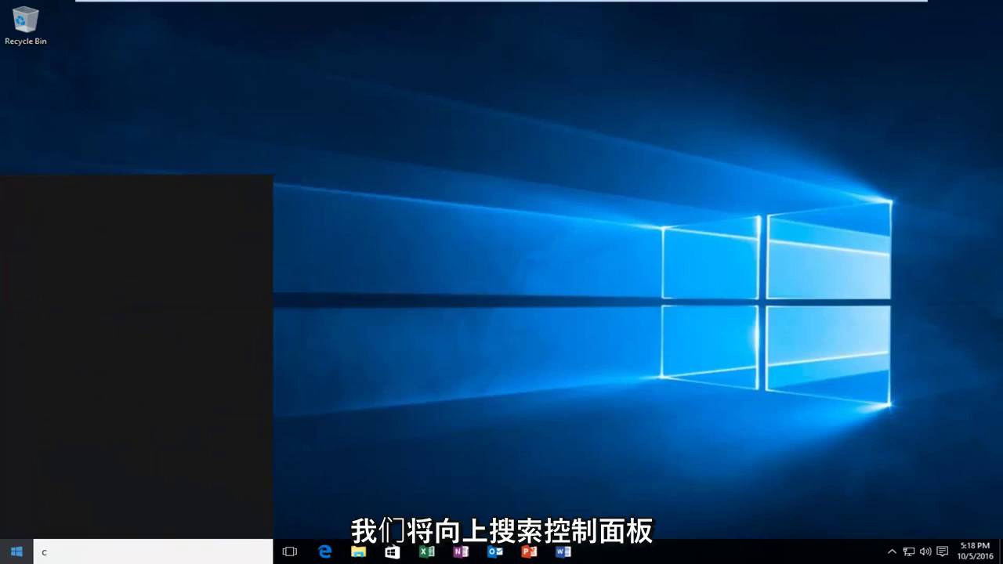
text(ontrol panel)
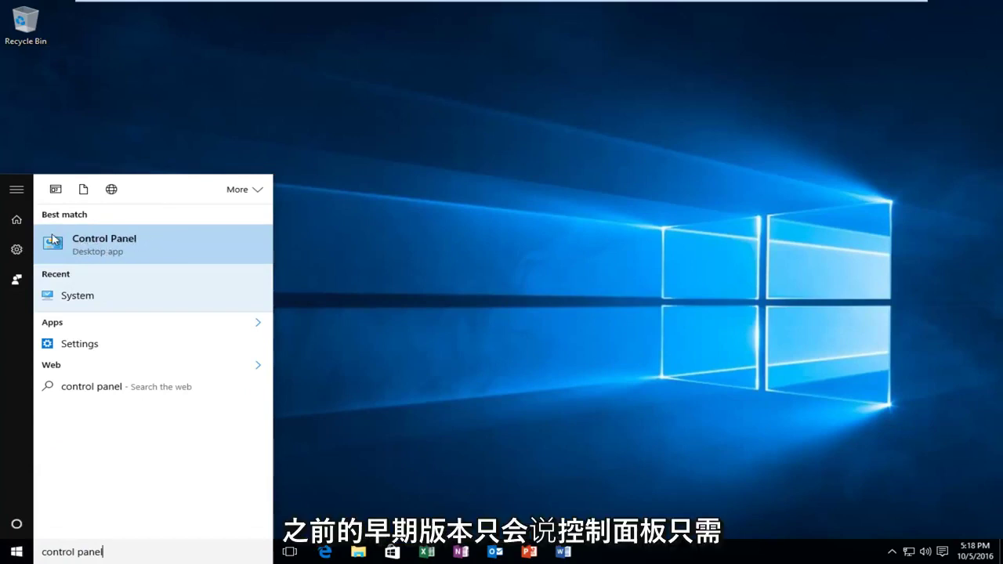
click(123, 241)
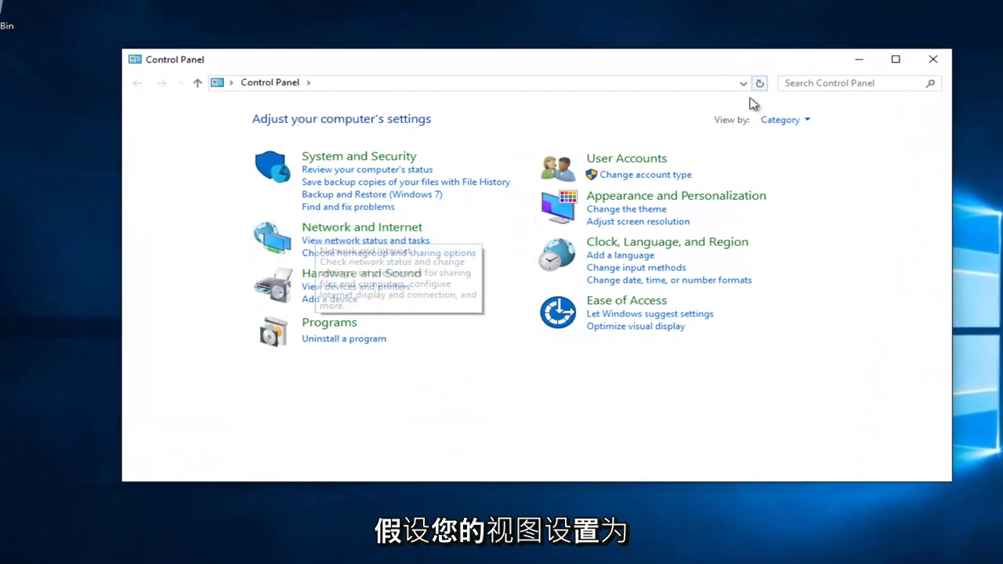
Step: Keep View by on Category and go to Network and Internet > Network and Sharing Center
click(793, 120)
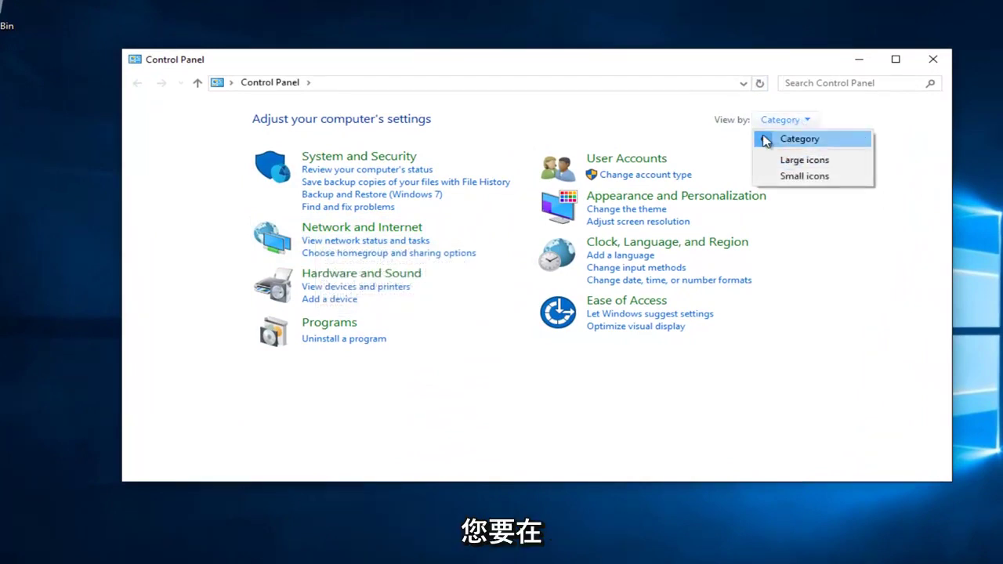
click(369, 230)
click(365, 233)
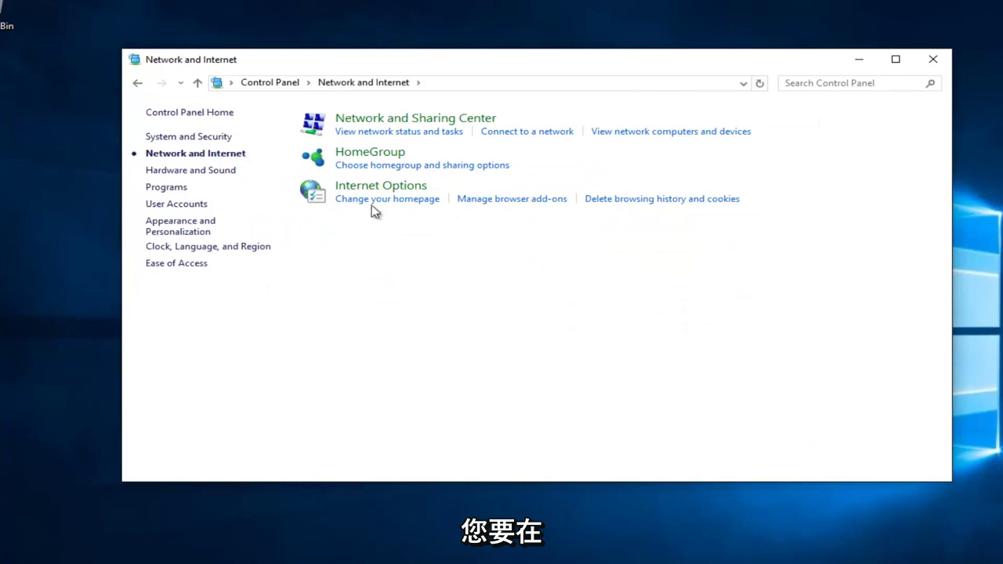
click(432, 122)
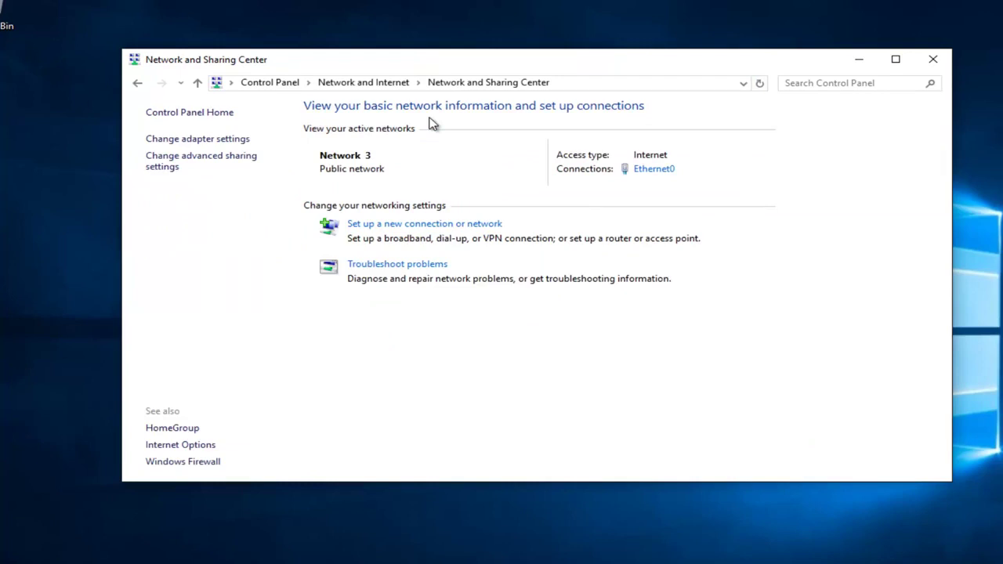
Step: Open the Internet Protocol Version 4 (TCP/IPv4) Properties dialog from Ethernet0's connection properties
click(650, 171)
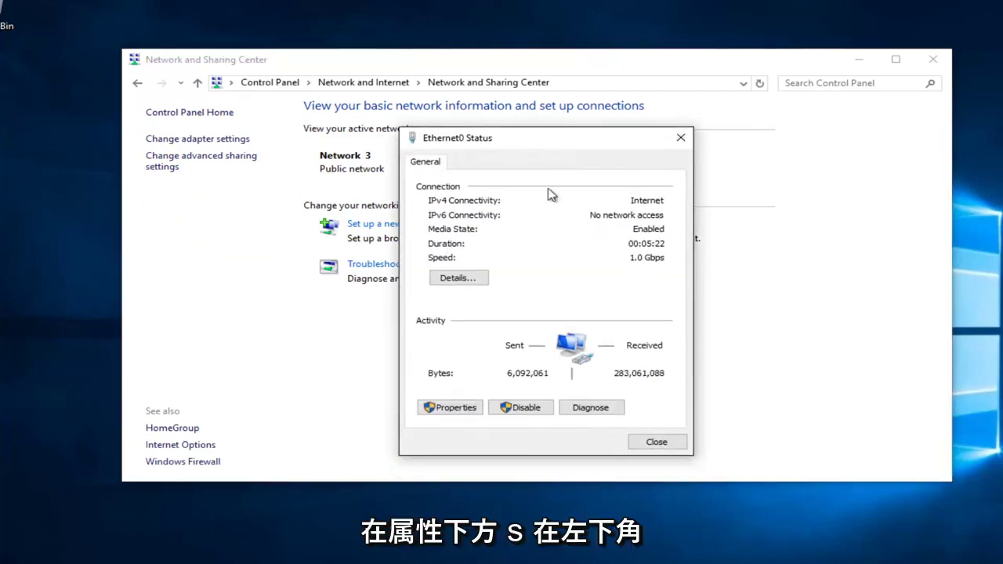
click(462, 410)
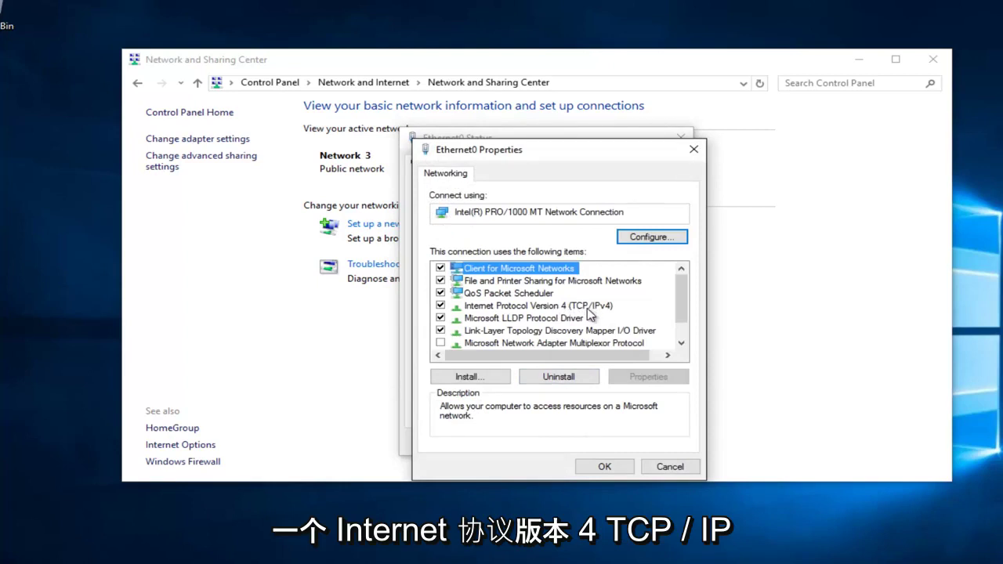
click(539, 310)
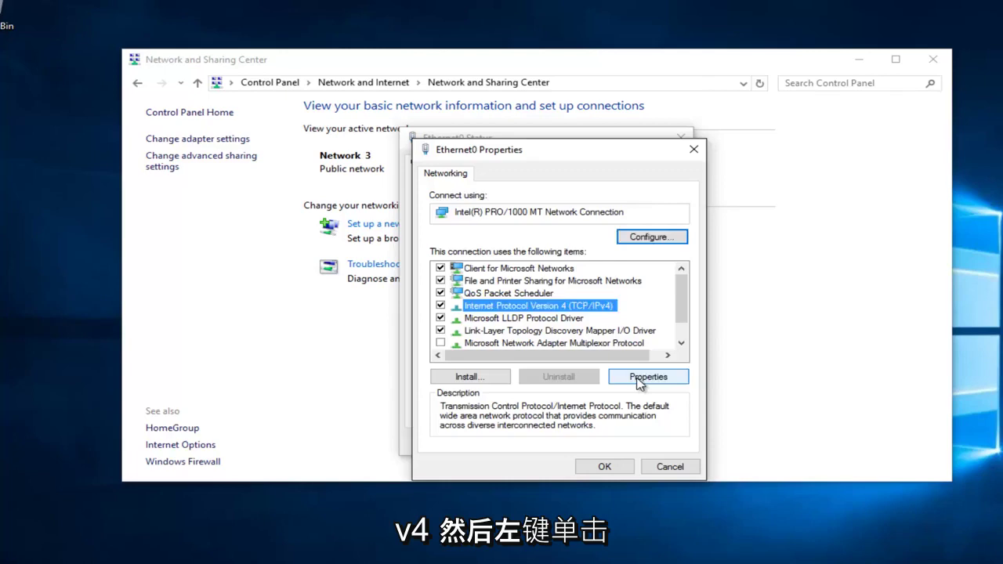
click(639, 377)
Step: Set the preferred DNS server to 8.8.8.8 and the alternate to 8.8.4.4, then confirm with OK
drag(594, 205, 567, 151)
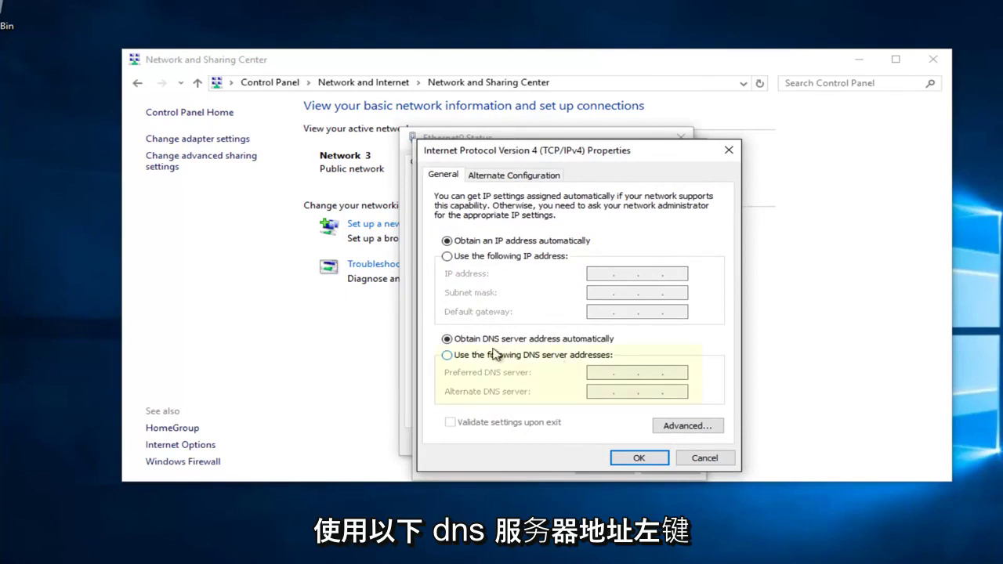
click(449, 357)
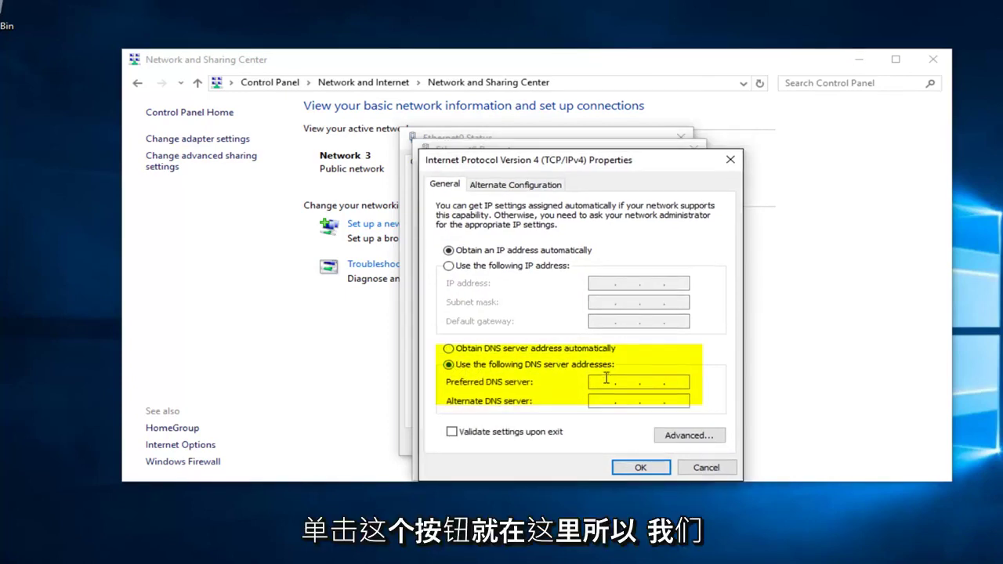
click(606, 380)
text(8.8)
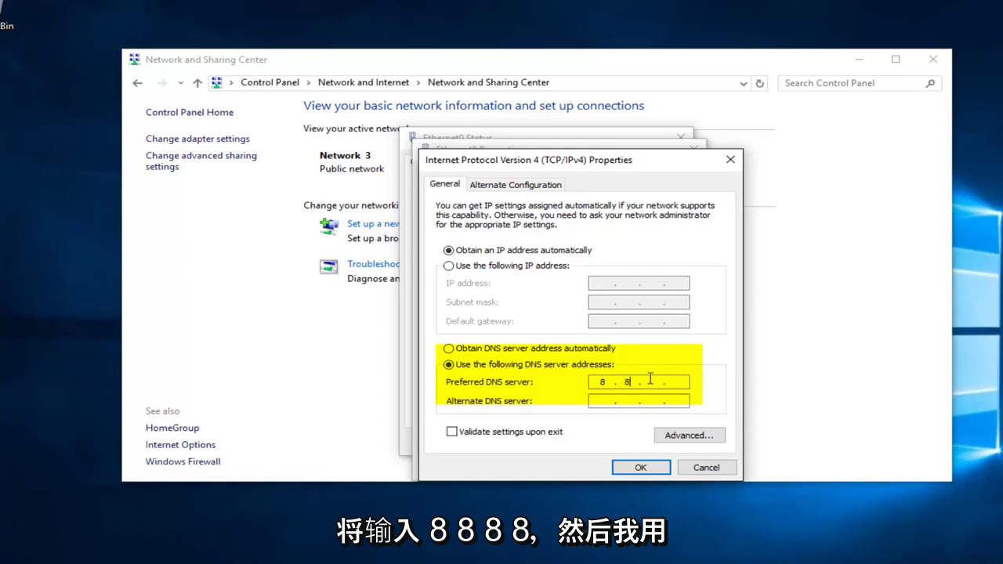
text(.8.8)
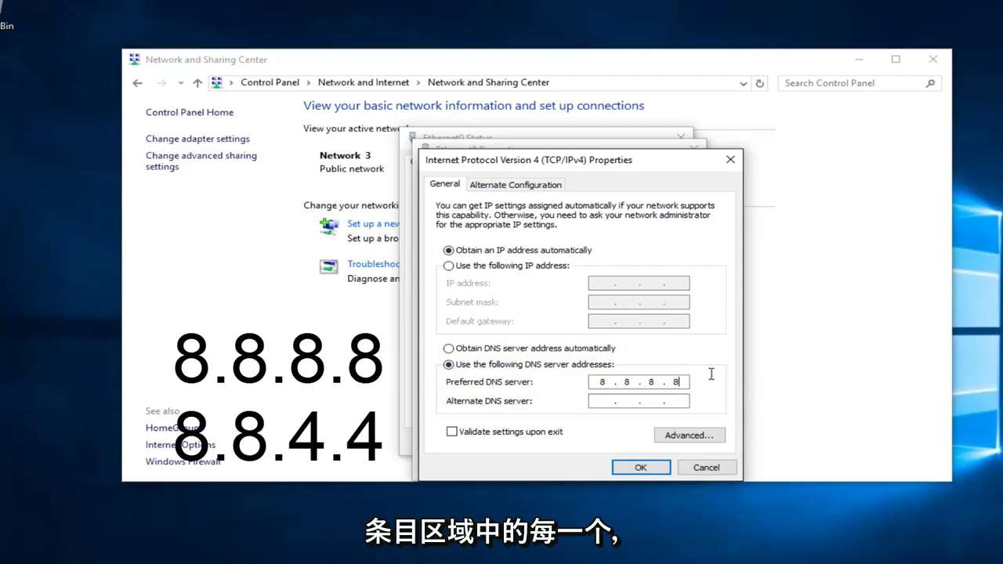
click(598, 404)
text(8.8.)
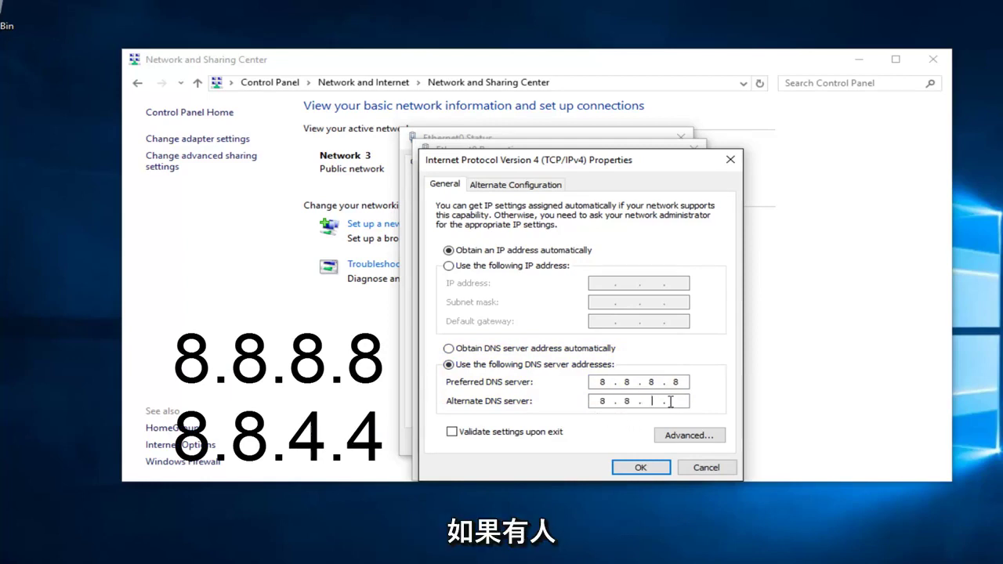
text(4.4)
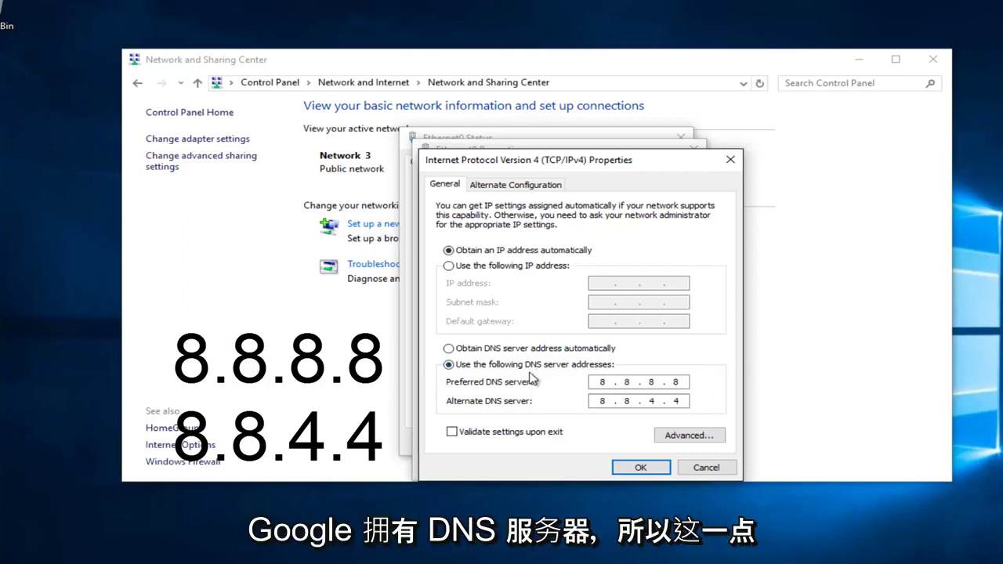
click(627, 469)
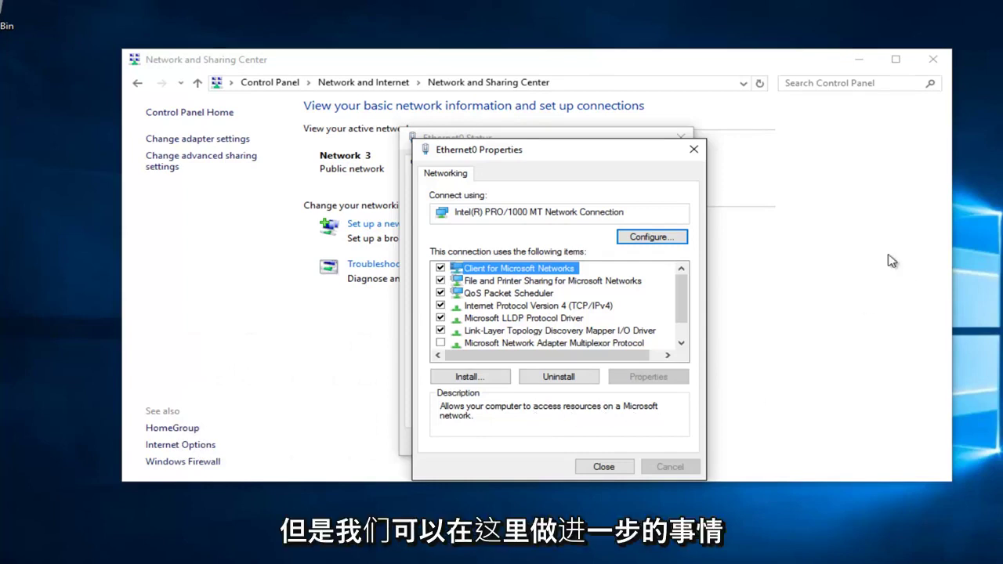
Step: Close the Ethernet0 properties, the Ethernet0 status window and the Network and Sharing Center
click(694, 150)
click(682, 136)
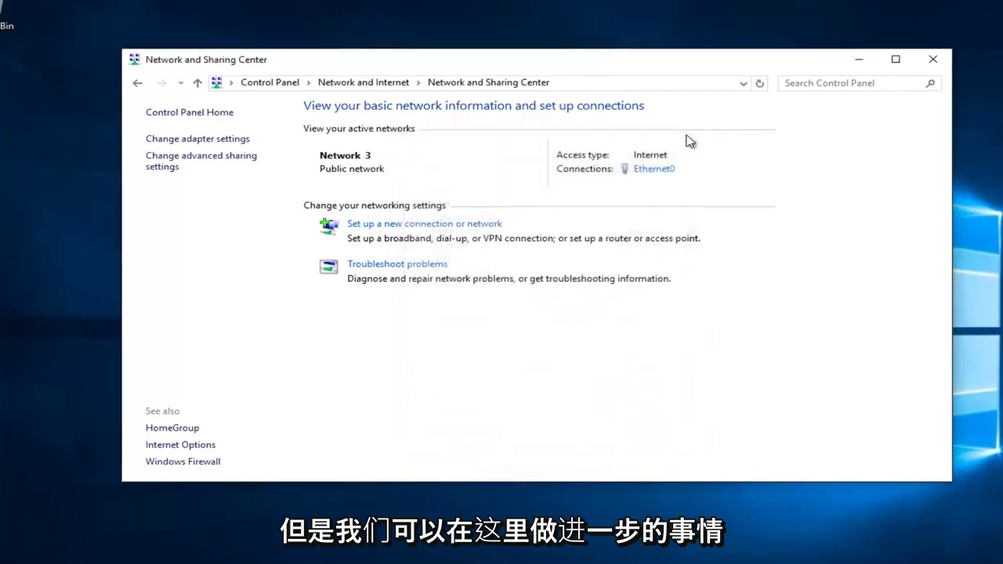
click(933, 60)
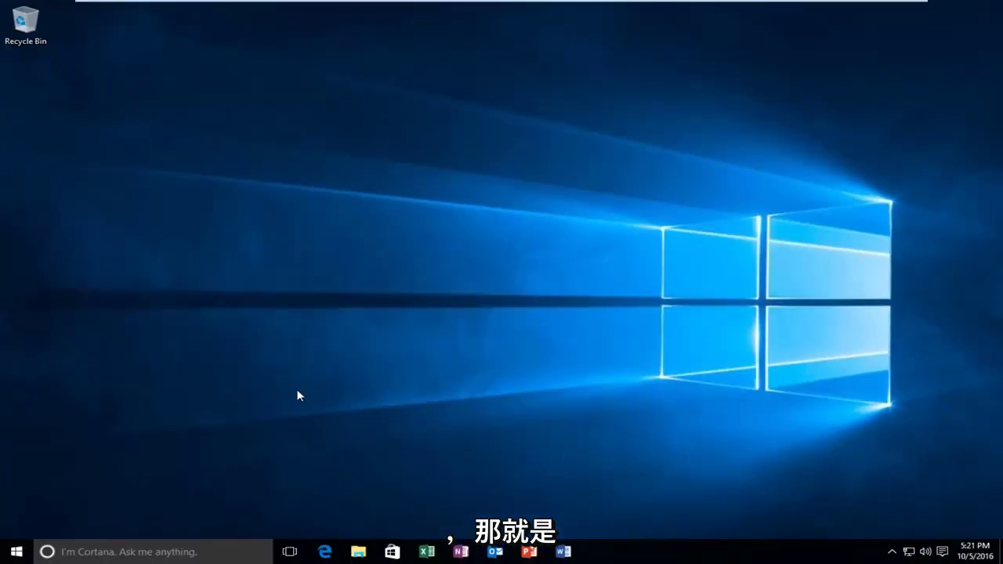
Step: Launch Command Prompt (Admin) from the Start button's right-click menu and approve the UAC prompt
right_click(18, 556)
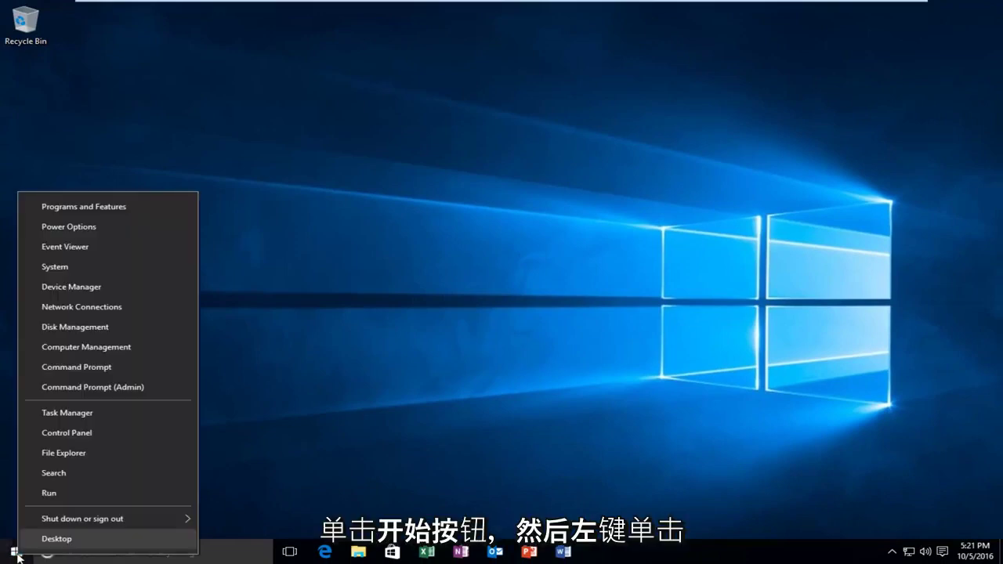
click(104, 387)
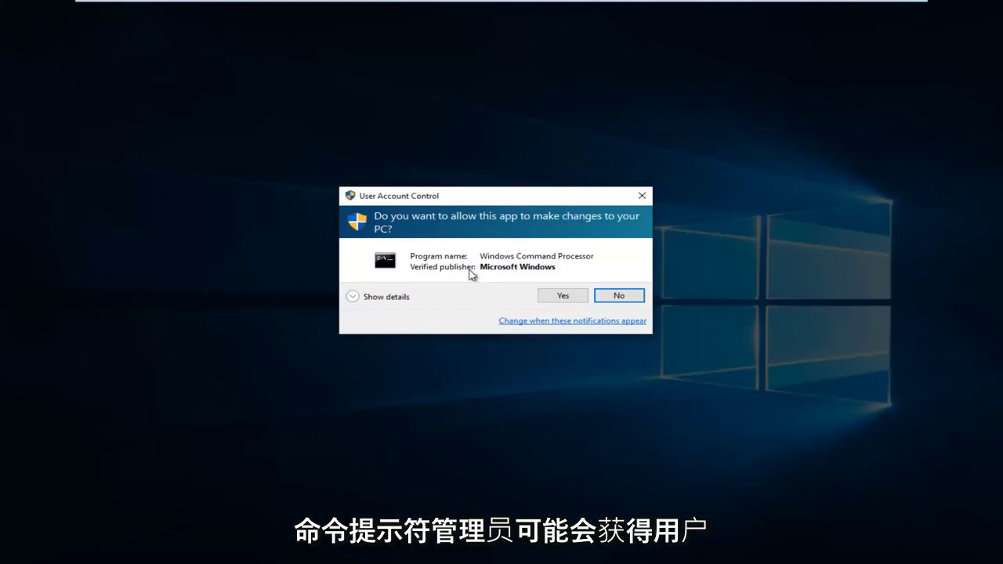
click(563, 295)
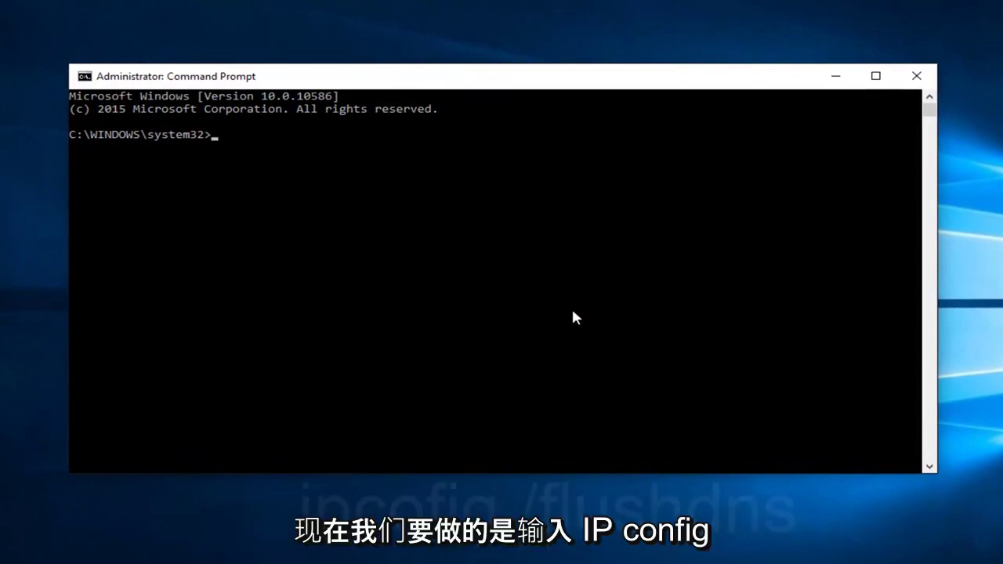
Step: Run ipconfig /flushdns to clear the DNS resolver cache
text(ipconfig)
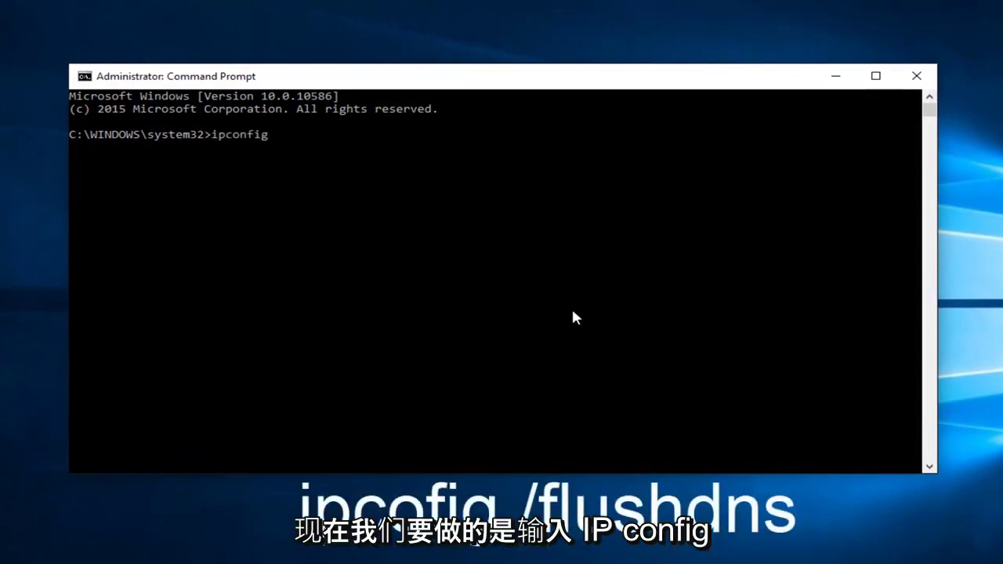
text( /)
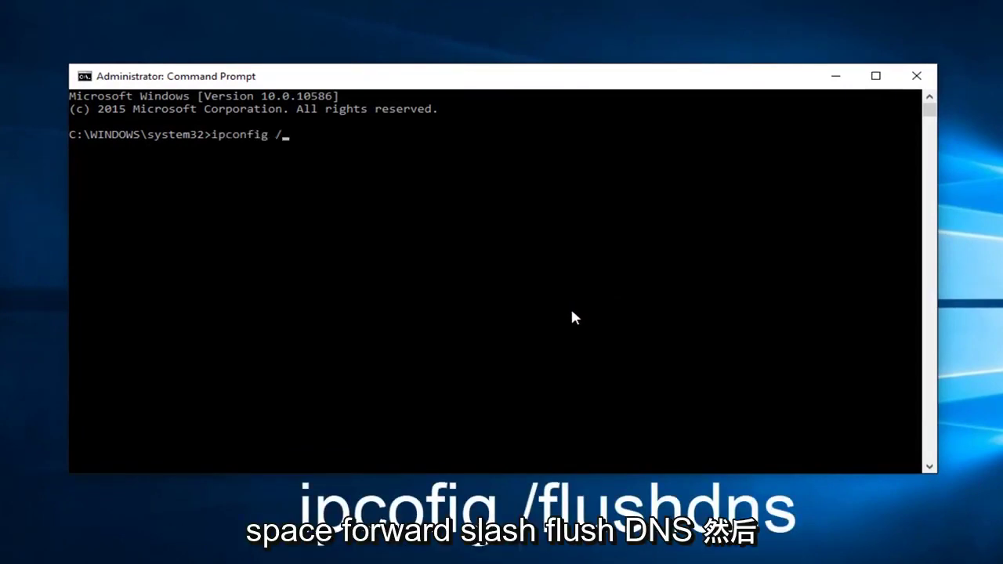
text(flushdns)
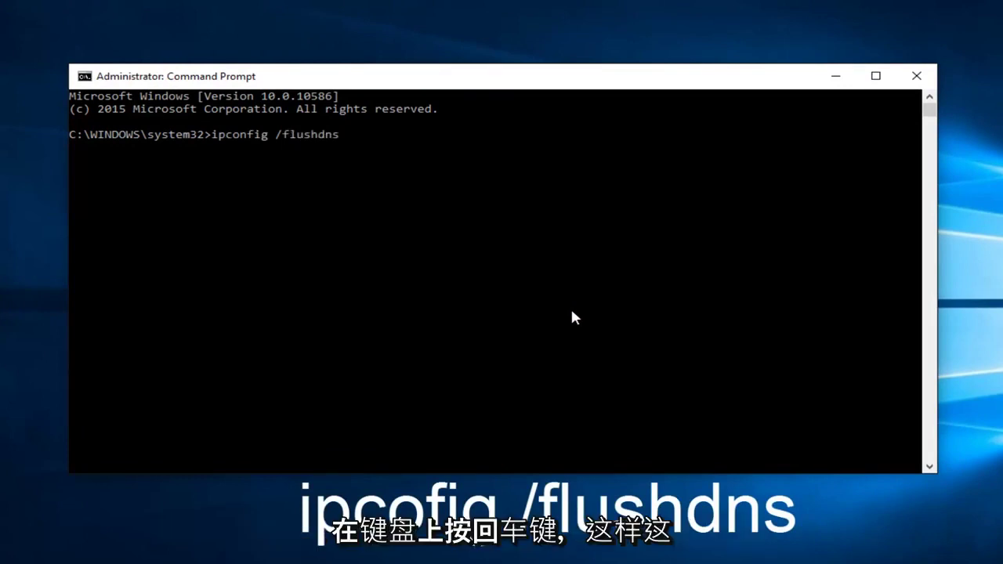
key(Return)
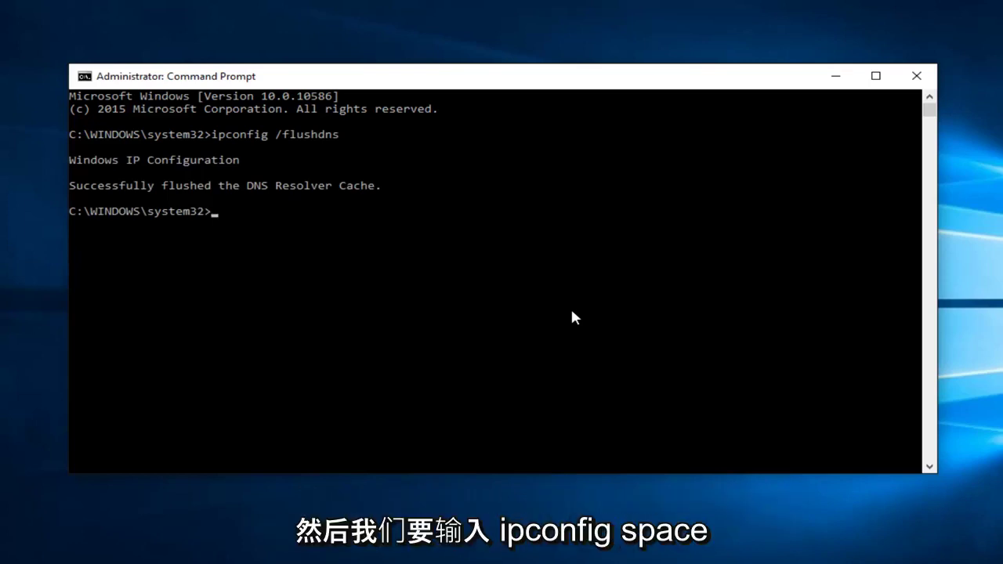
Step: Run ipconfig /renew to renew the IP configuration of Ethernet0 and the tunnel adapters
text(ipconfig)
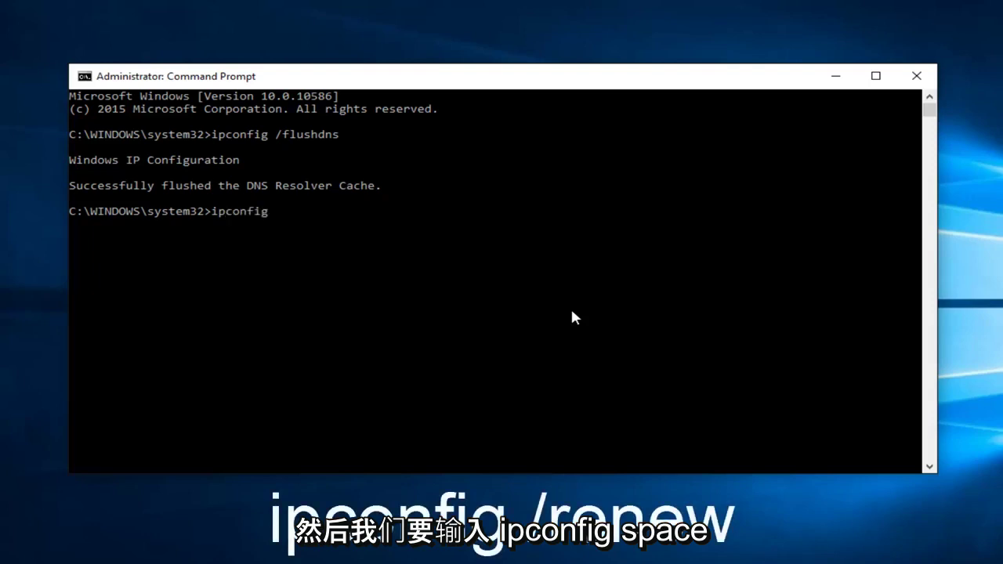
text( /)
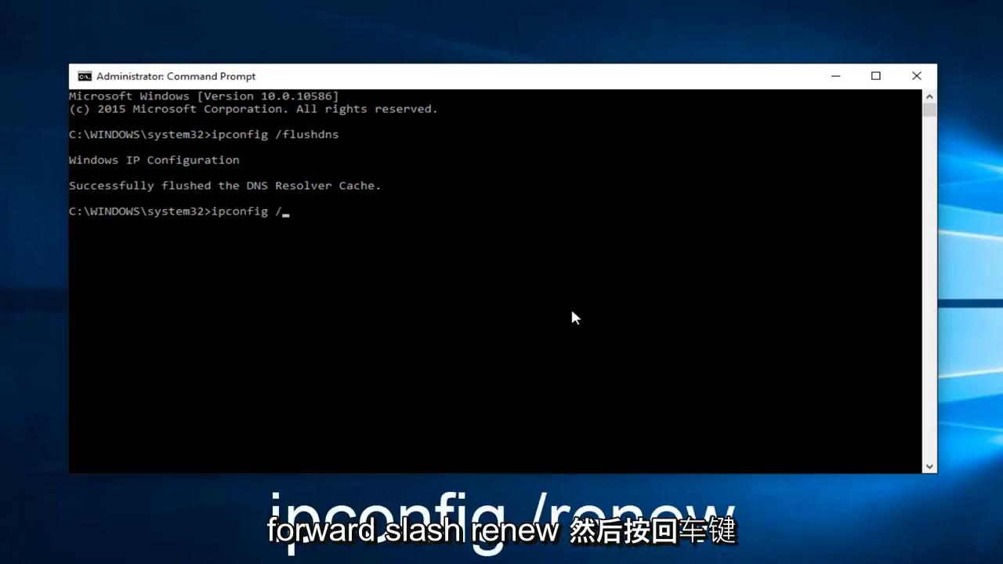
text(renew)
key(Return)
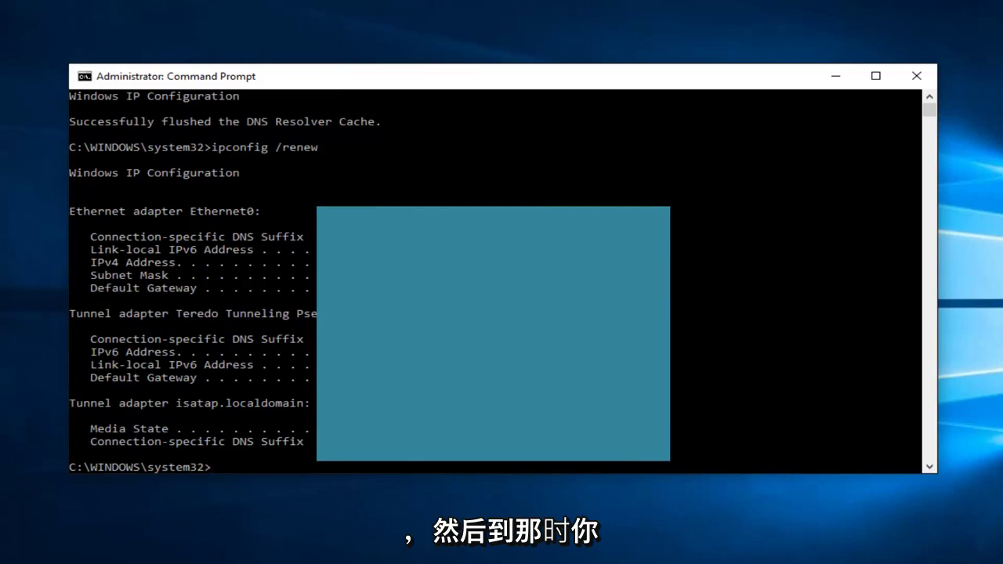
scroll(292, 372, down, 5)
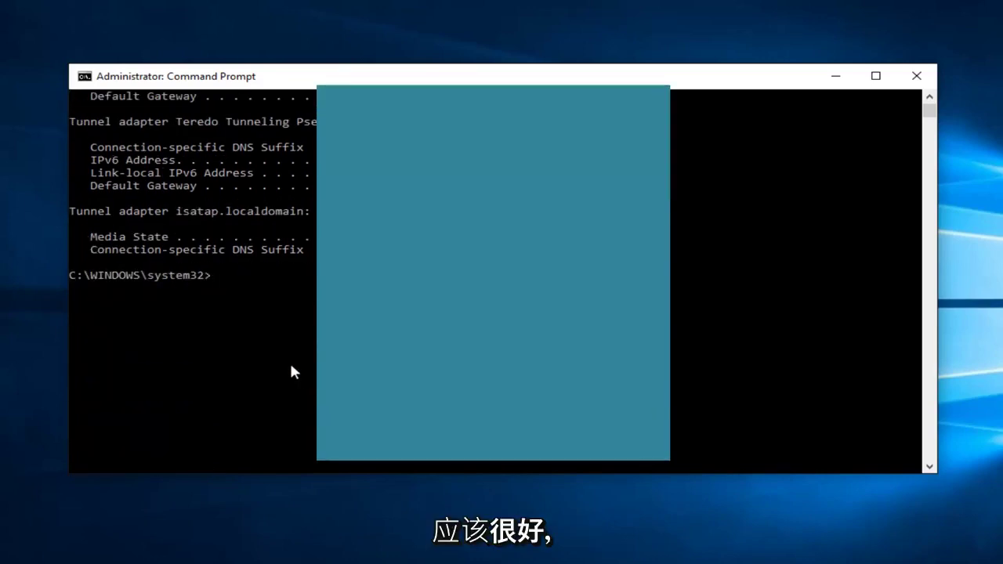
Step: Close the Administrator Command Prompt window
click(916, 76)
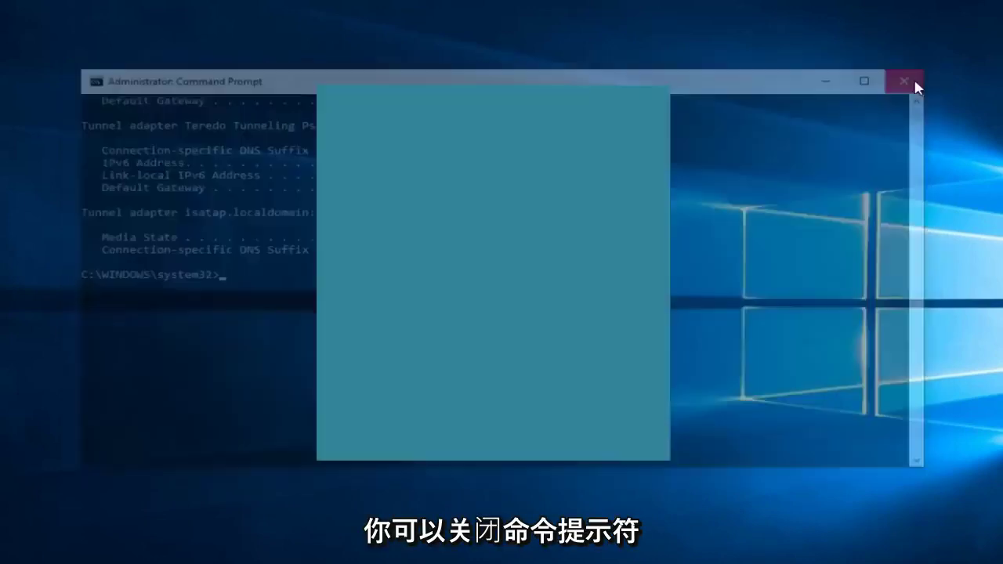